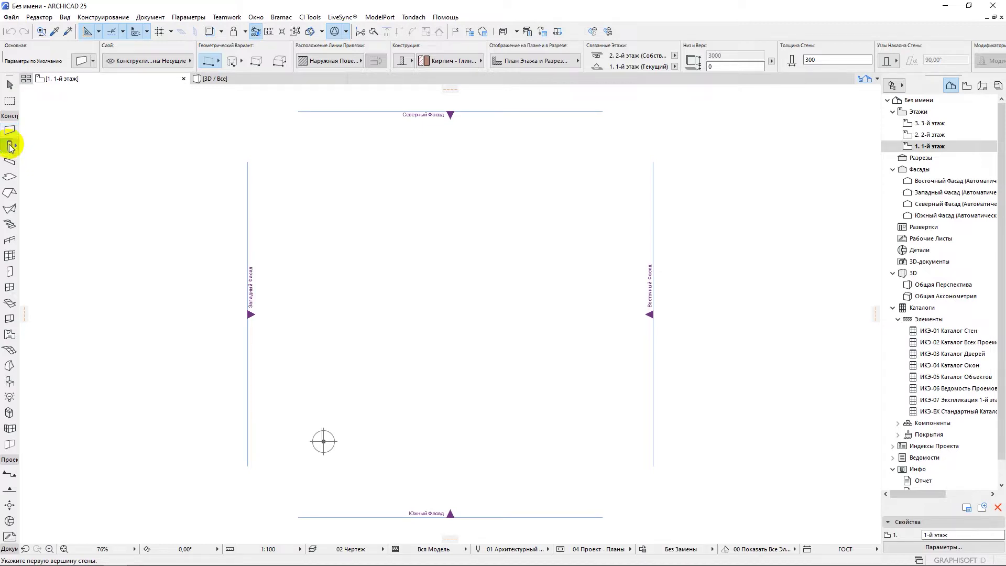
- View the default settings of the column, beam and slab tools in turn
click(10, 147)
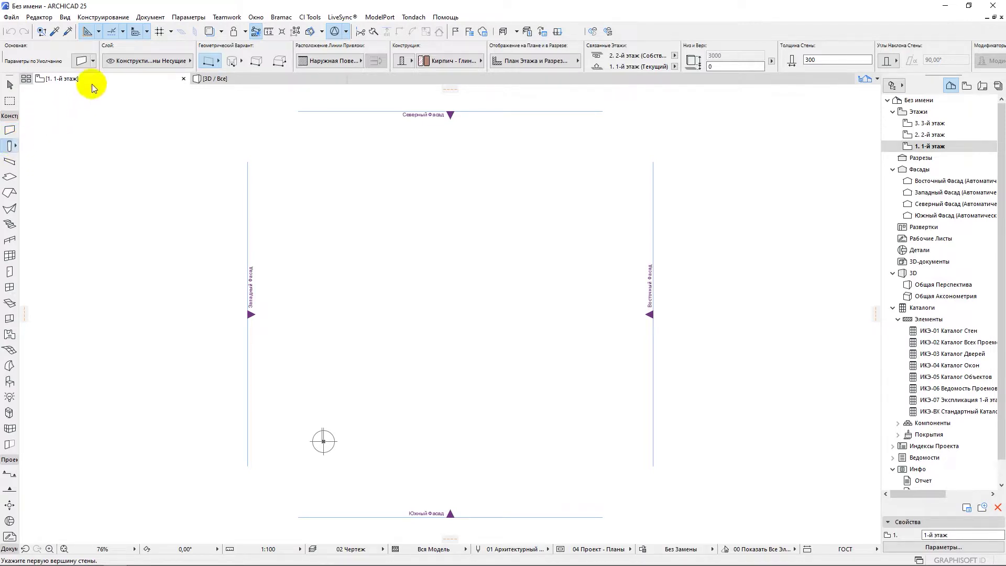
click(10, 162)
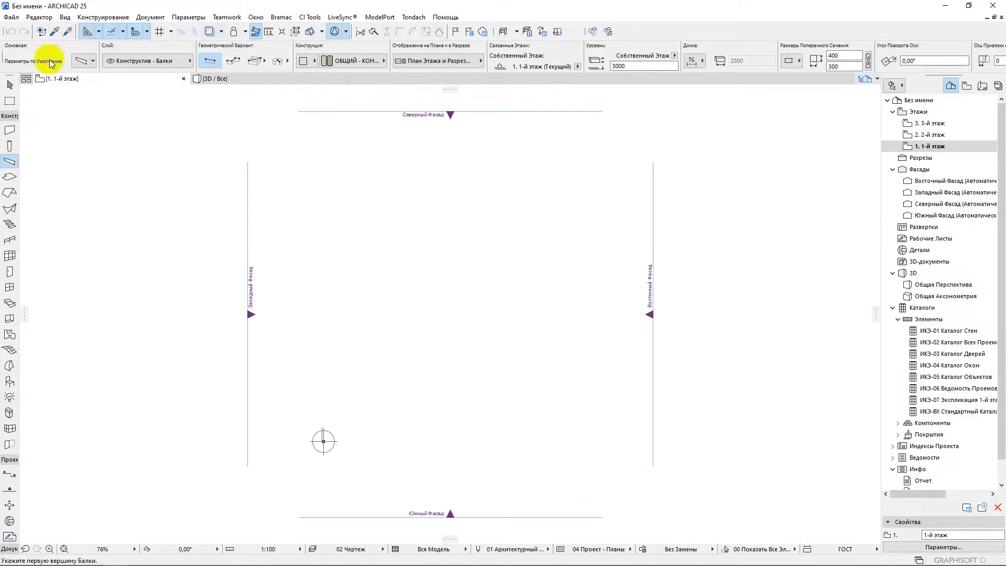
click(9, 177)
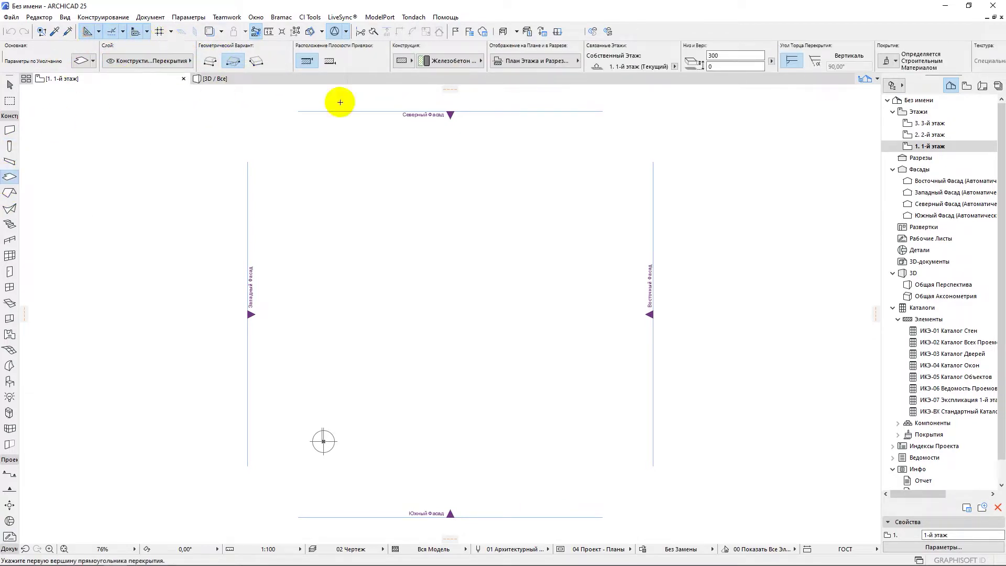
- Review the default wall settings and draw a straight horizontal wall in the upper half of the first-floor plan
click(10, 131)
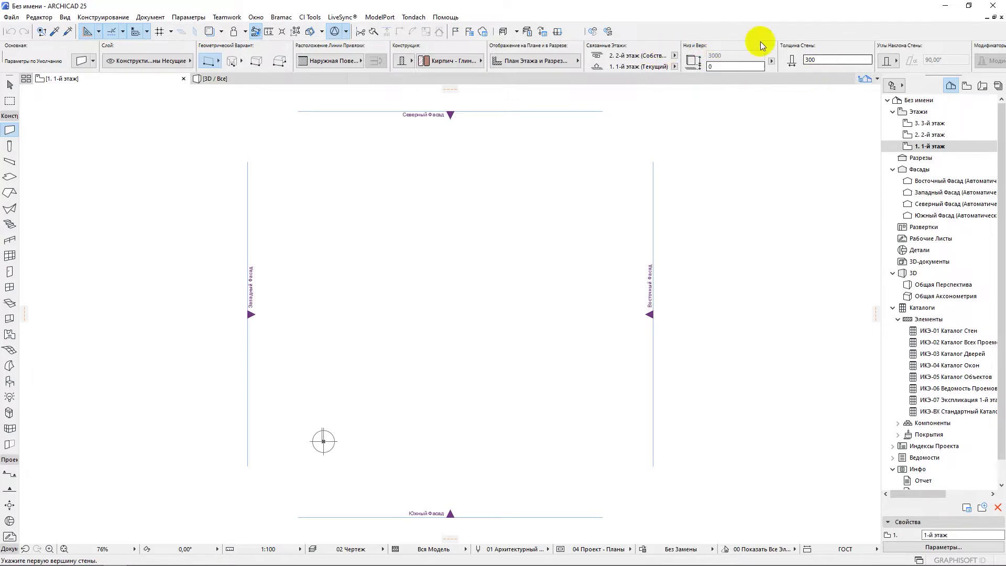
scroll(756, 43, right, 10)
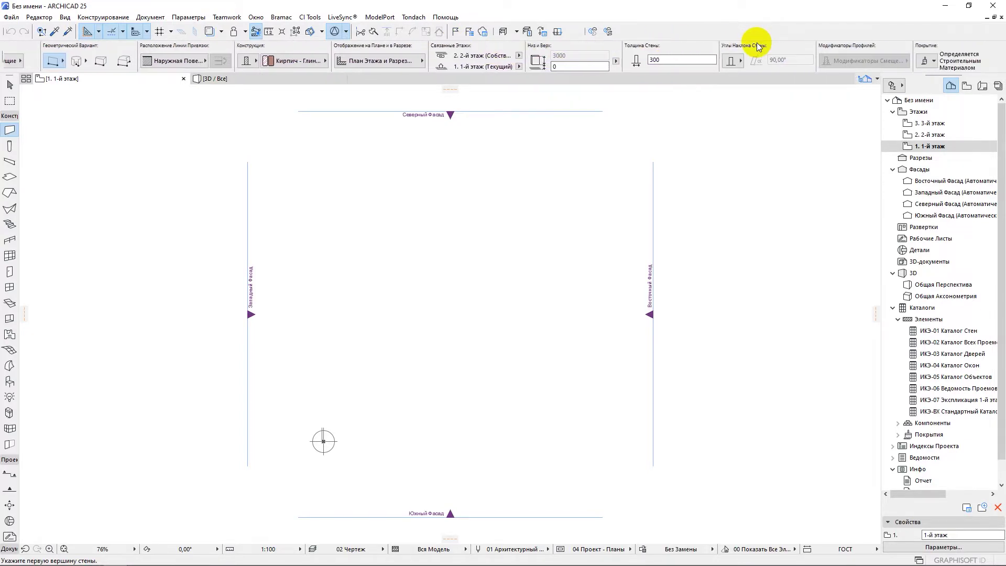
scroll(756, 46, right, 3)
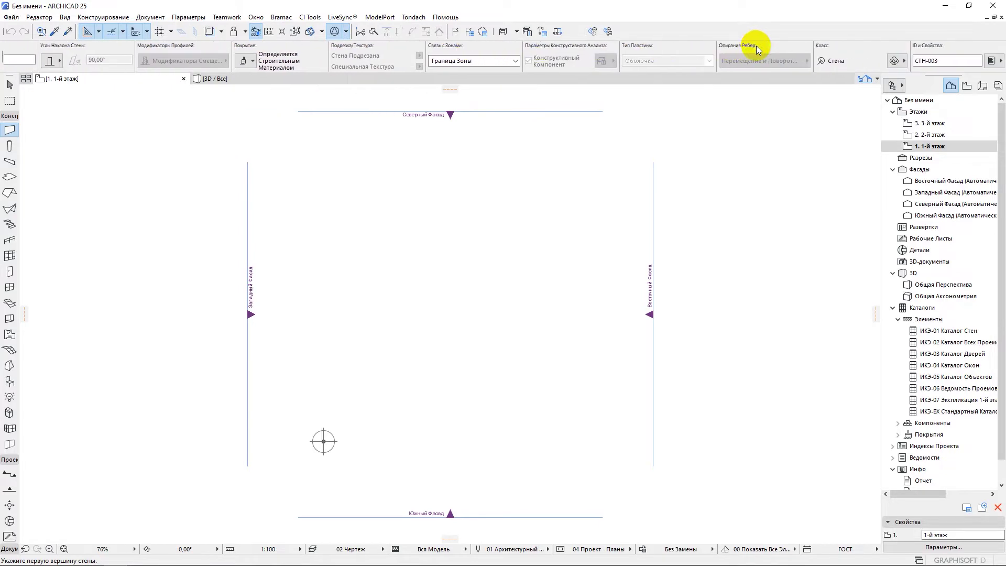
scroll(755, 47, left, 13)
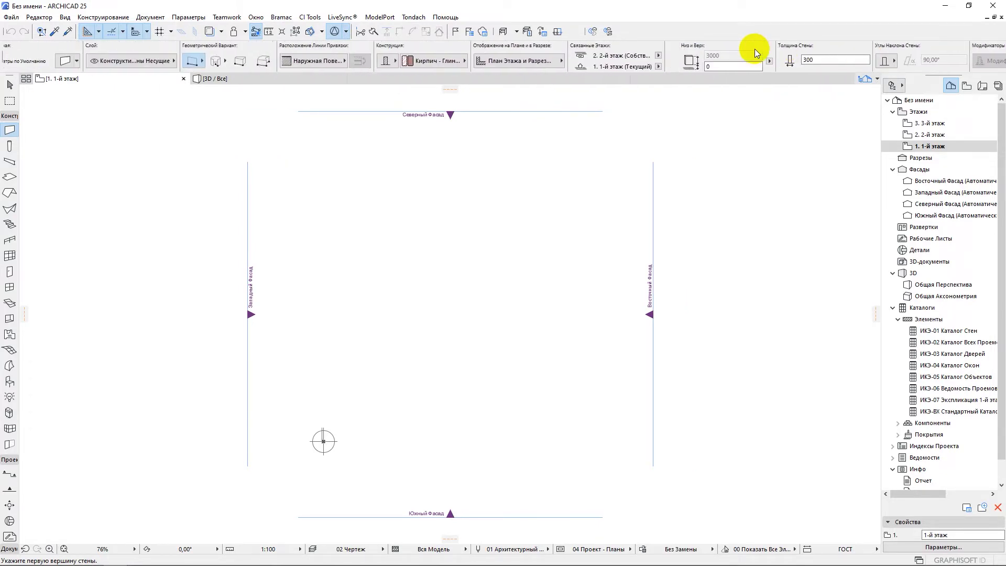
scroll(754, 49, left, 1)
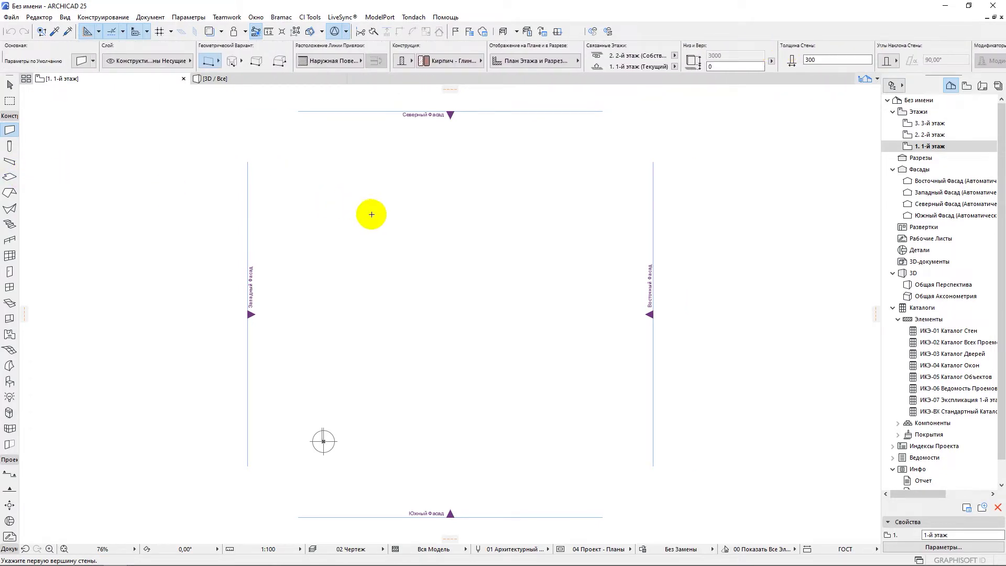
click(346, 230)
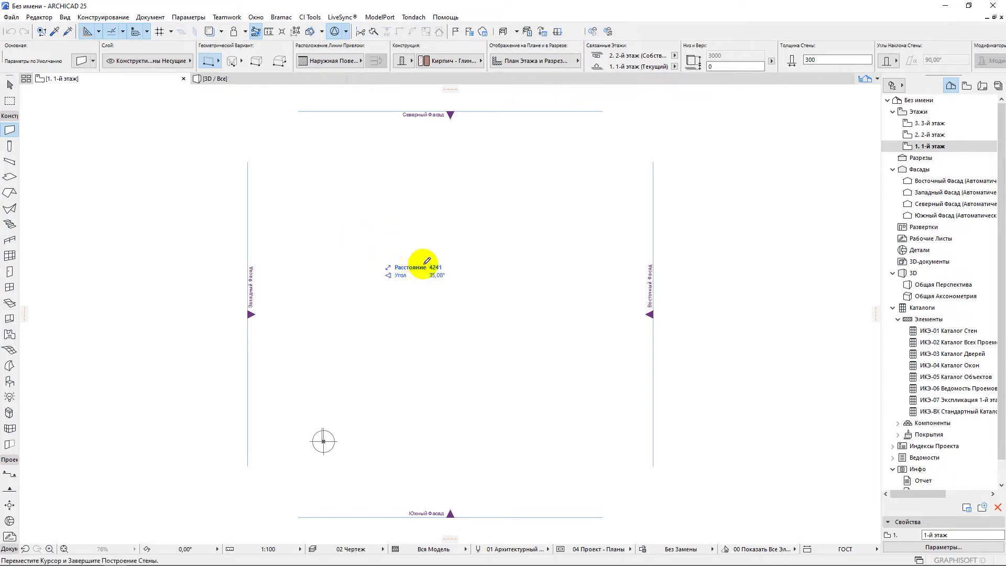
double_click(475, 227)
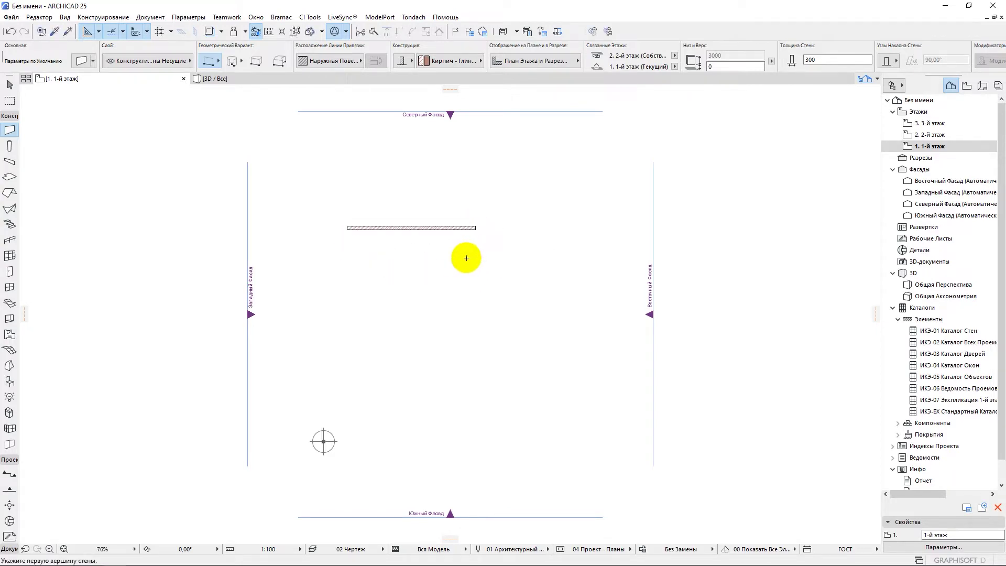
key(Escape)
- Set the thickness of the drawn wall to 6000 mm
click(449, 231)
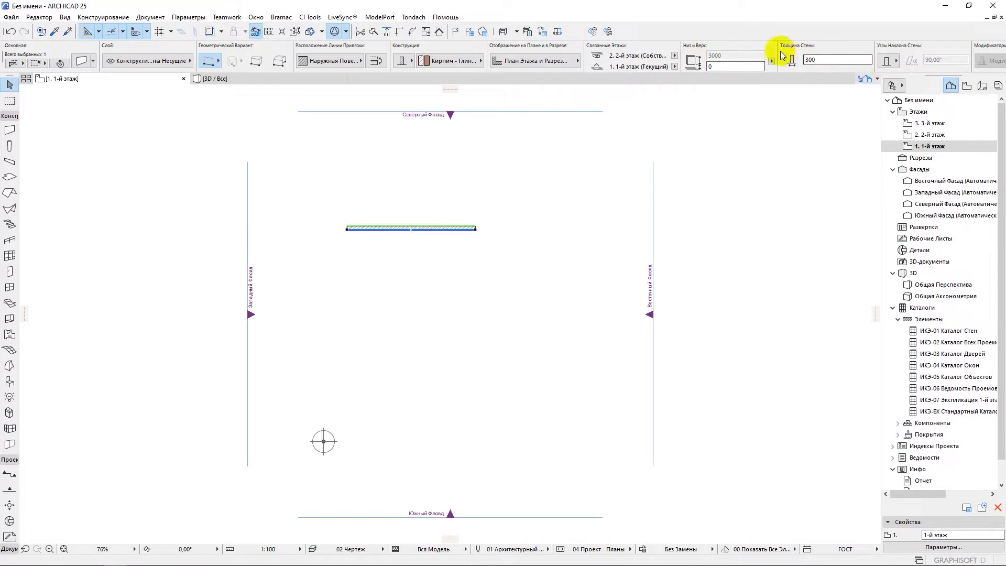
drag(837, 58, 794, 60)
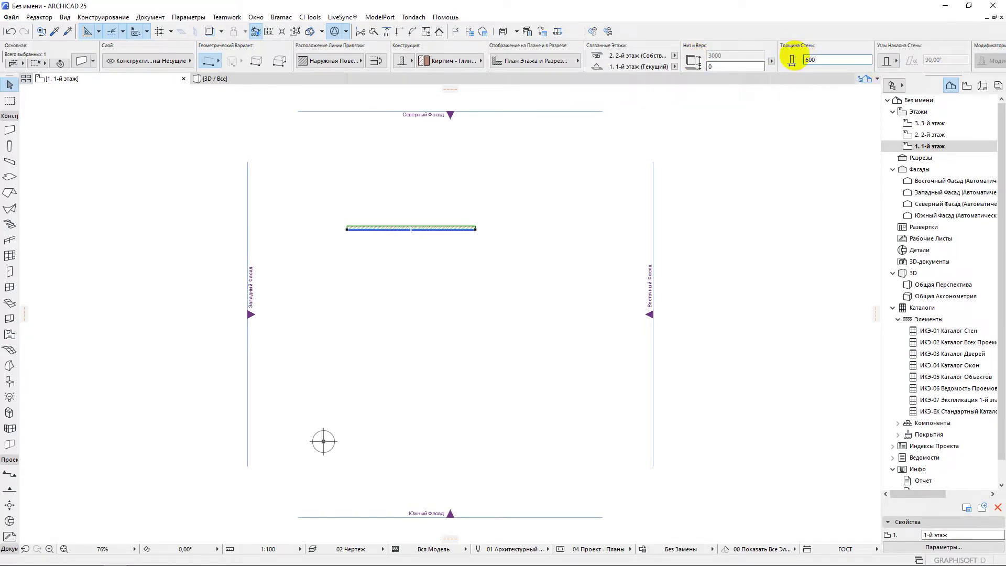
text(6000)
click(746, 66)
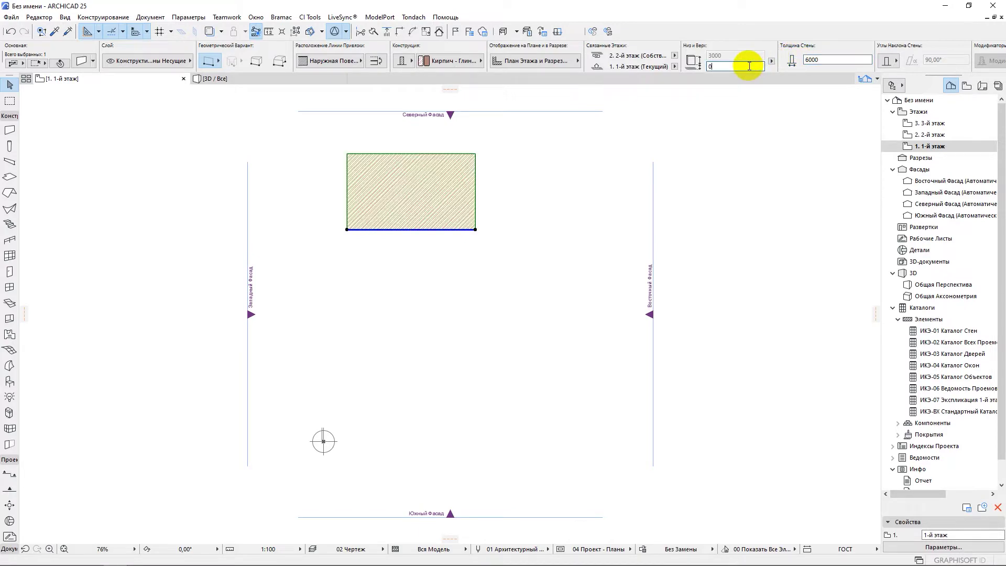
- Examine the default settings of the single-leaf door Однопольная Дверь 25, including its opening, ventilation and leaf type pages
click(10, 271)
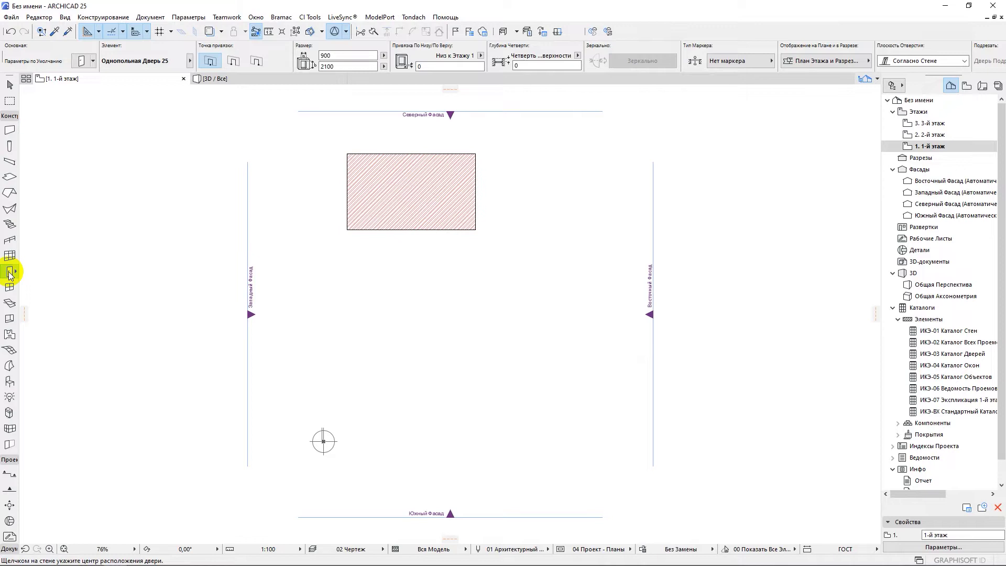
click(81, 62)
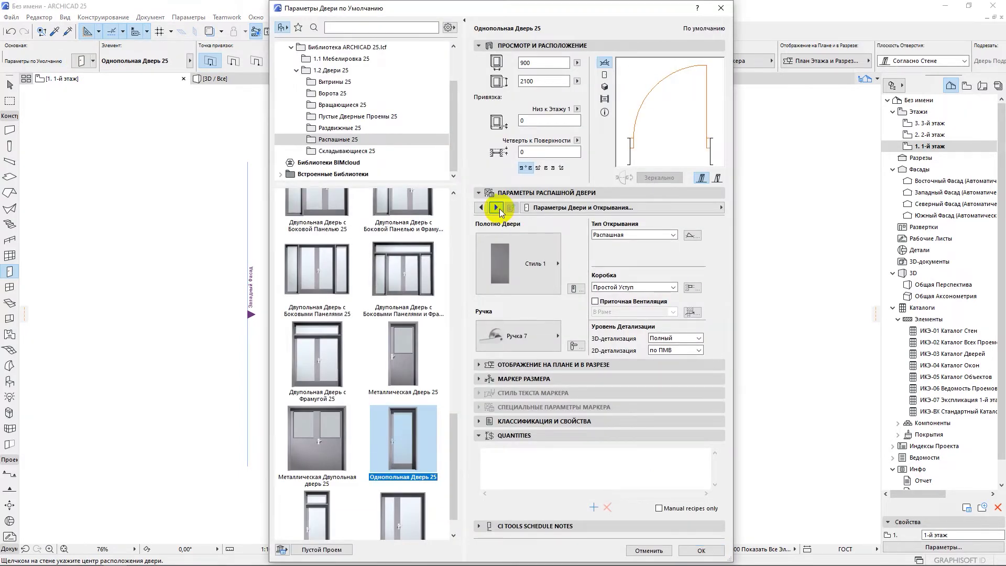
click(496, 207)
click(499, 209)
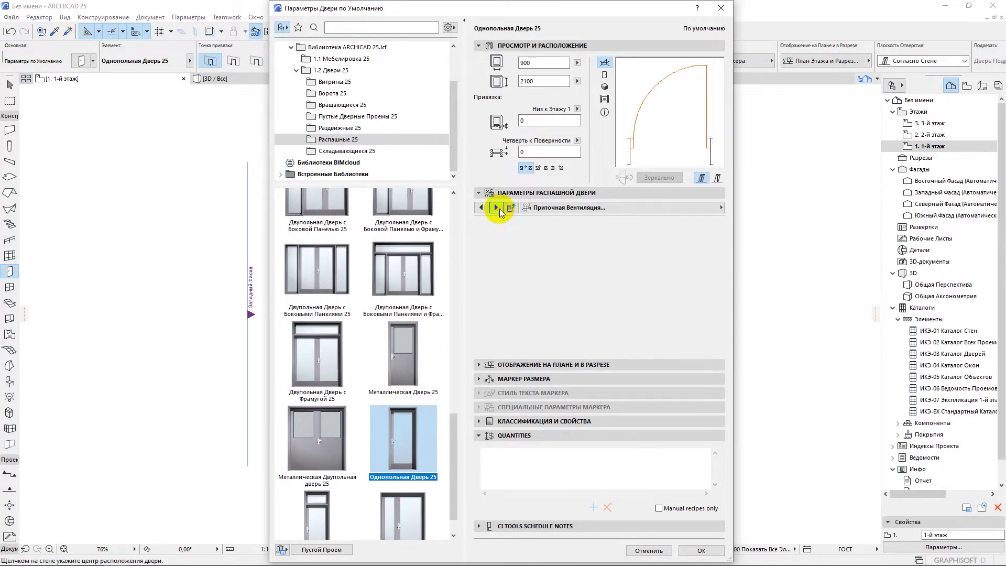
click(499, 208)
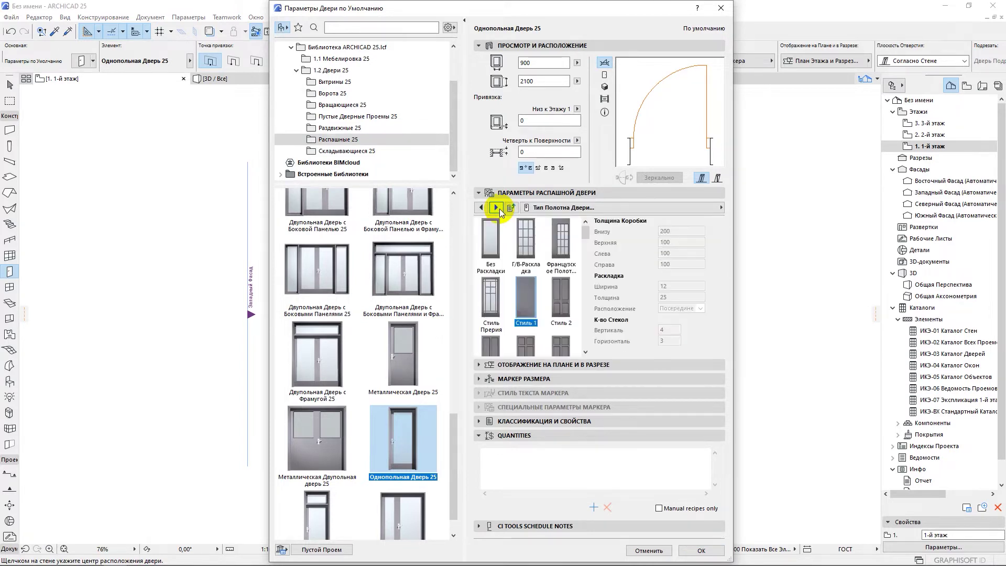
click(721, 8)
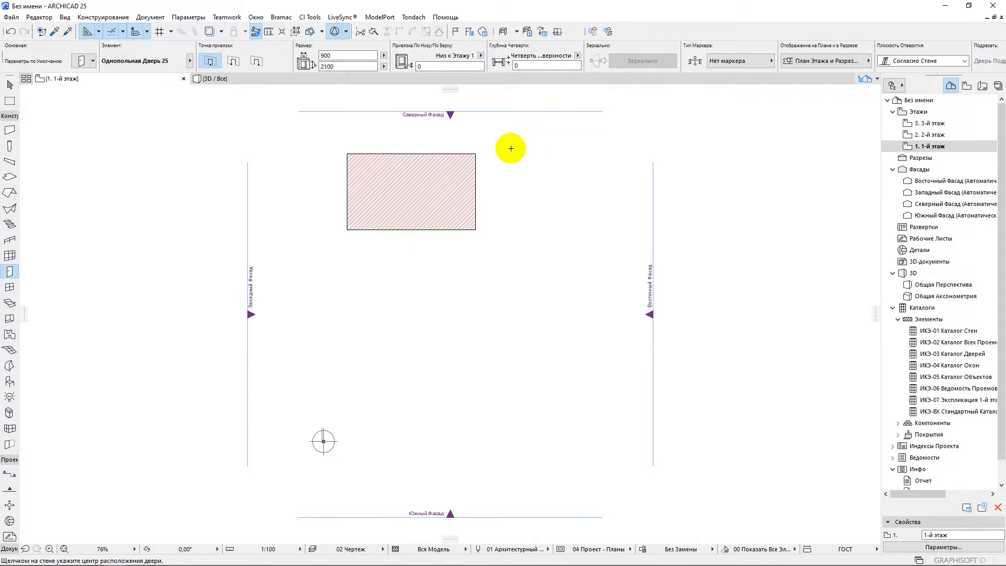
key(Escape)
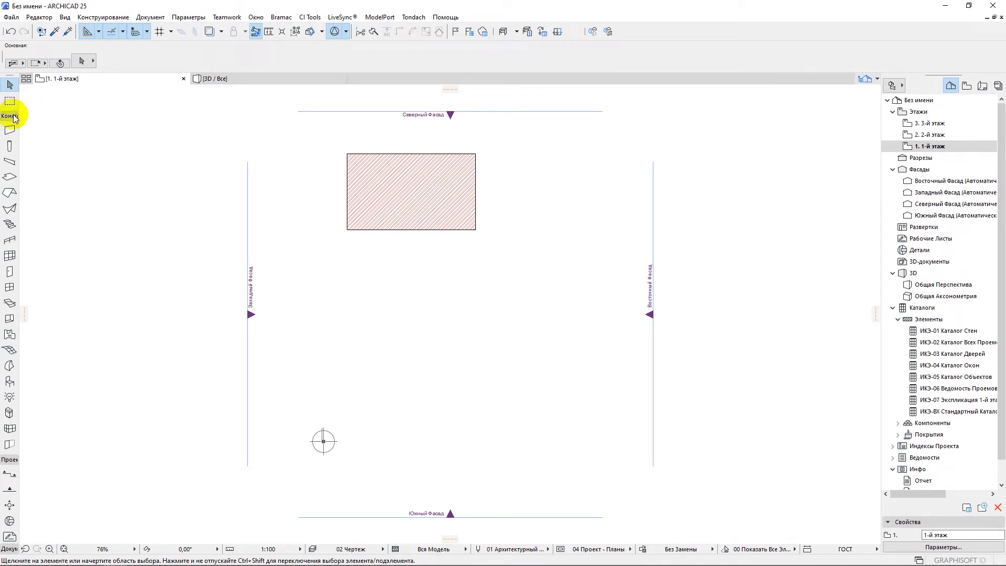
- Widen the toolbox so the tool names are readable and place a horizontal elevation line below the wall, facing it
drag(18, 115, 196, 119)
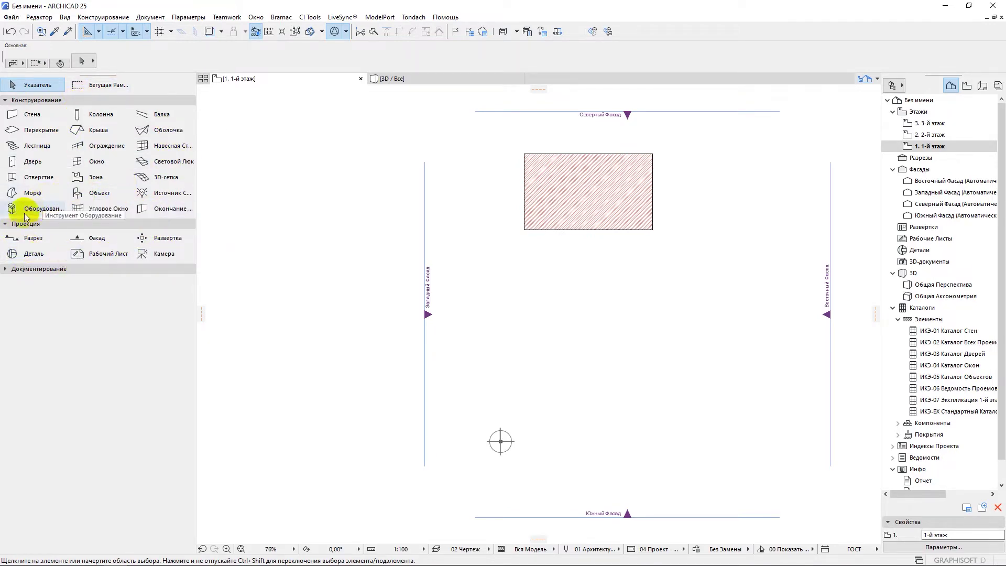
click(88, 237)
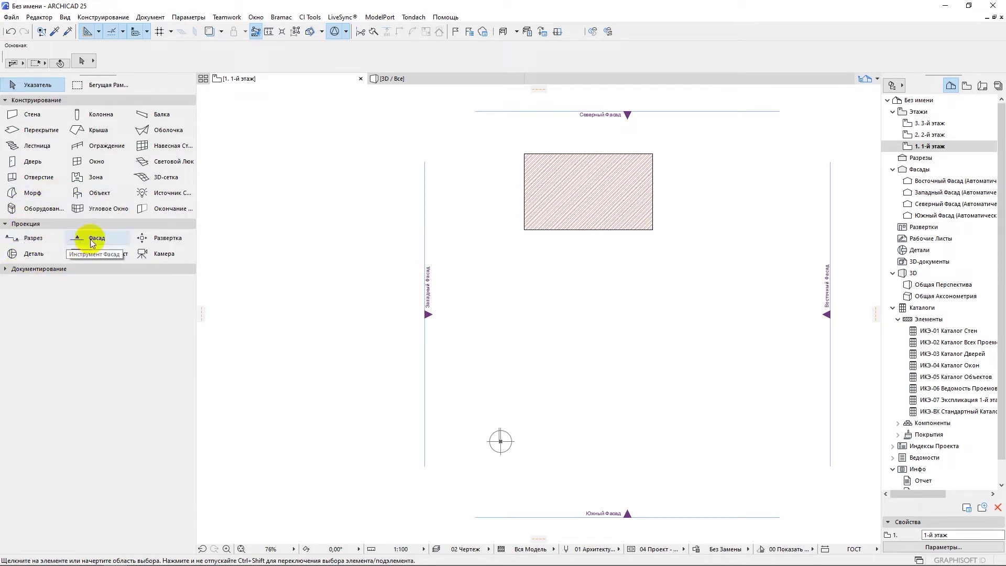
click(465, 270)
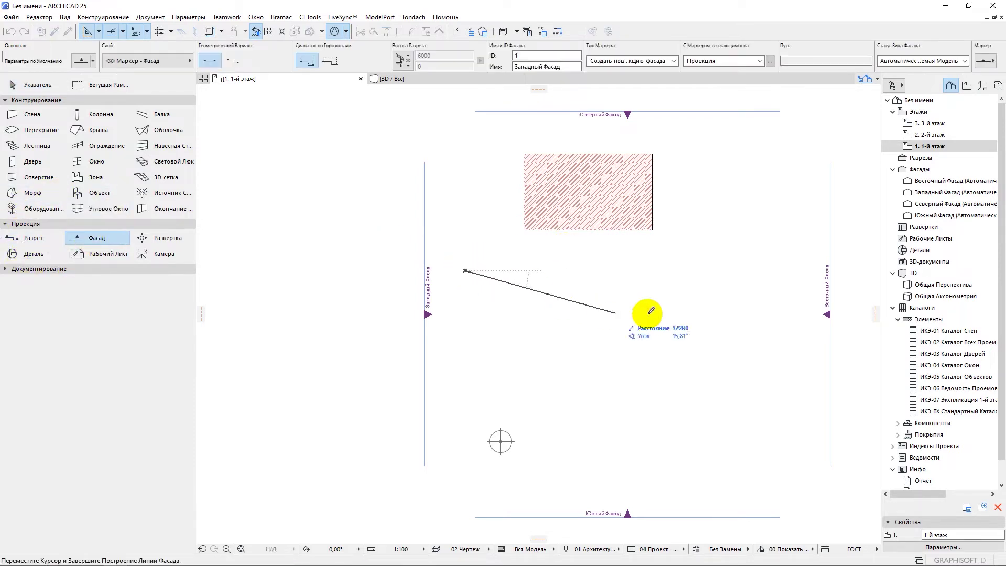
click(703, 269)
click(705, 141)
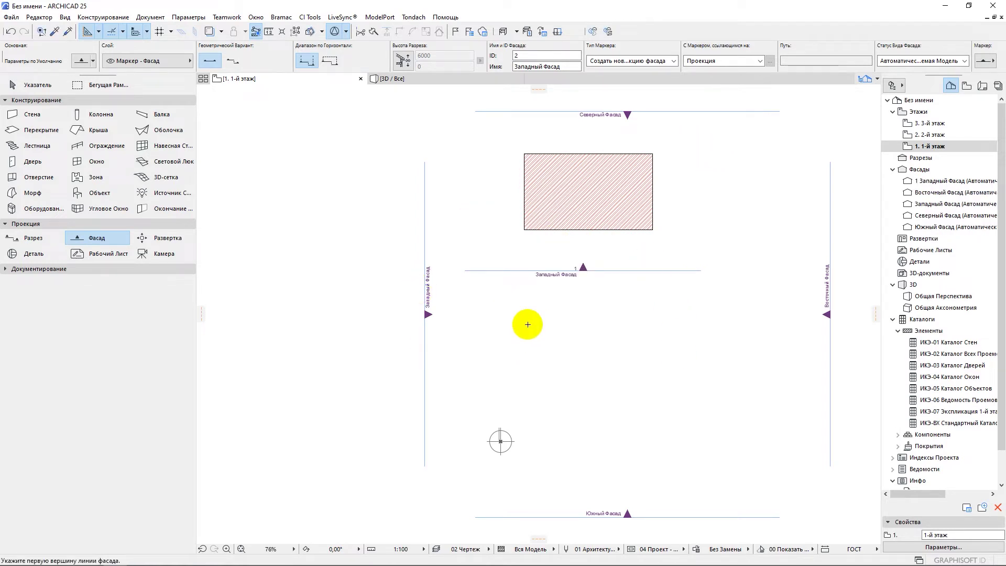
- Expand the documentation tools and draw a two-segment line, one horizontal and one short descending segment, outside the west elevation line
click(77, 271)
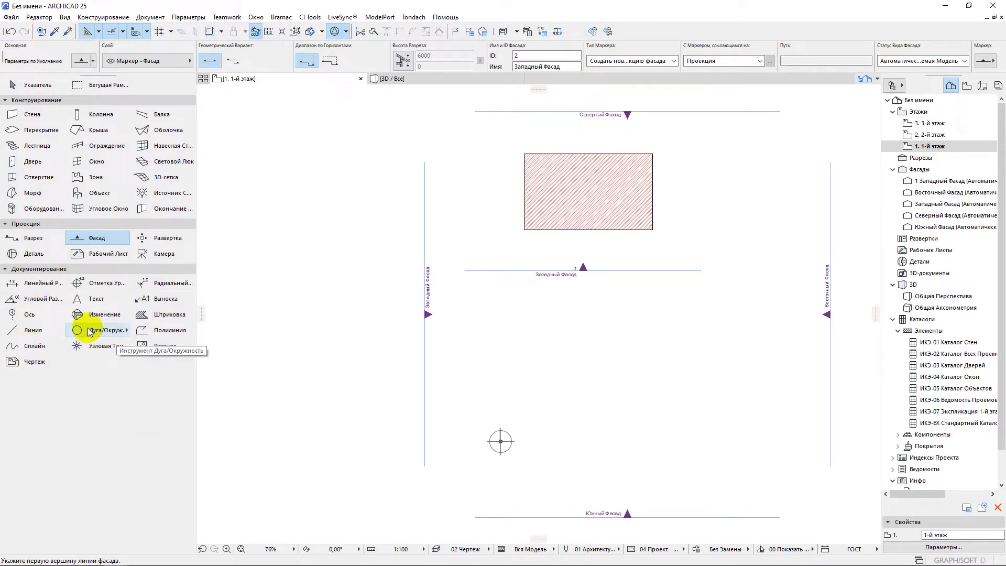
click(34, 330)
click(276, 297)
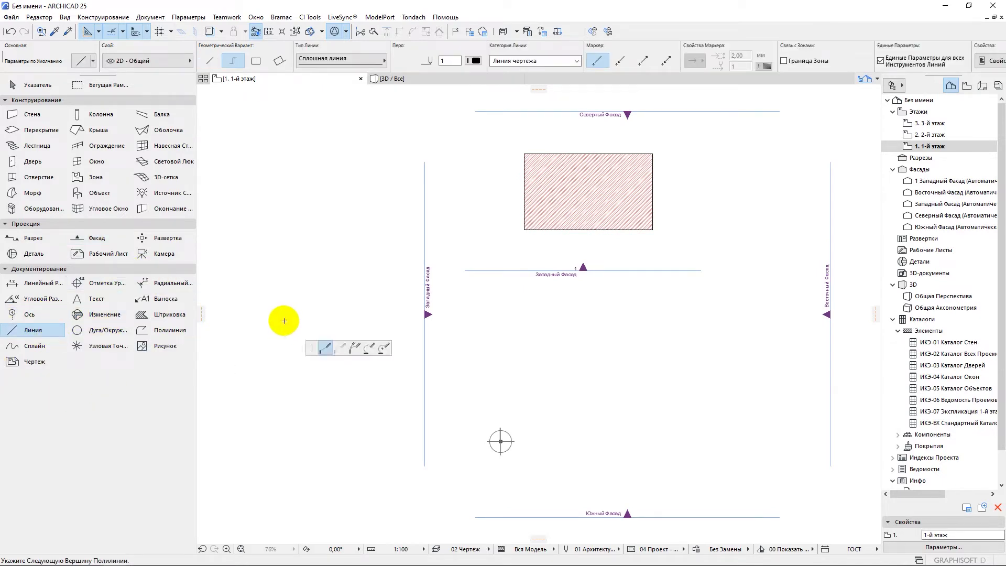
click(346, 297)
double_click(343, 330)
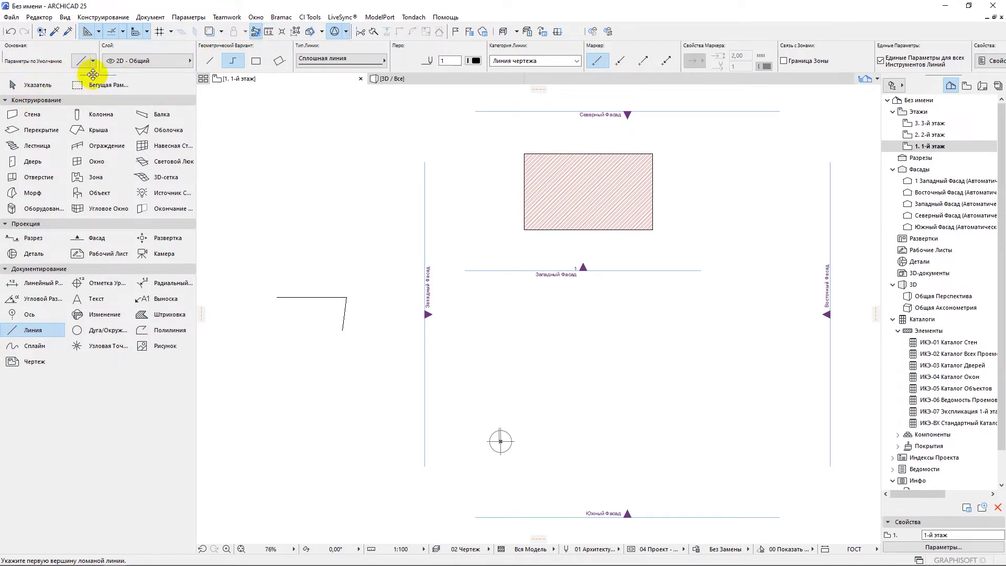
- Detach the toolbox and the info box into floating palettes over the plan and resize them
drag(92, 74, 366, 139)
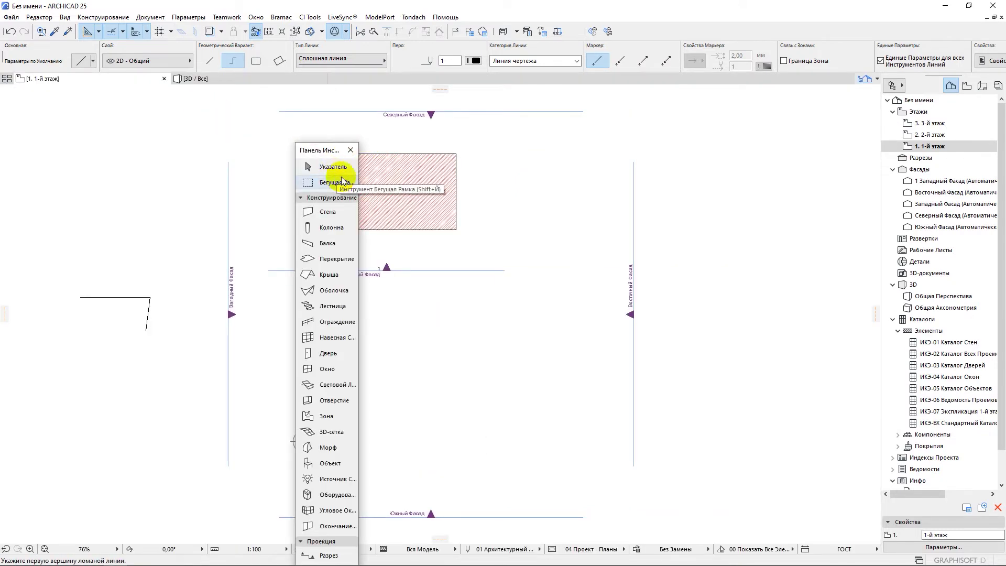
drag(360, 178, 462, 140)
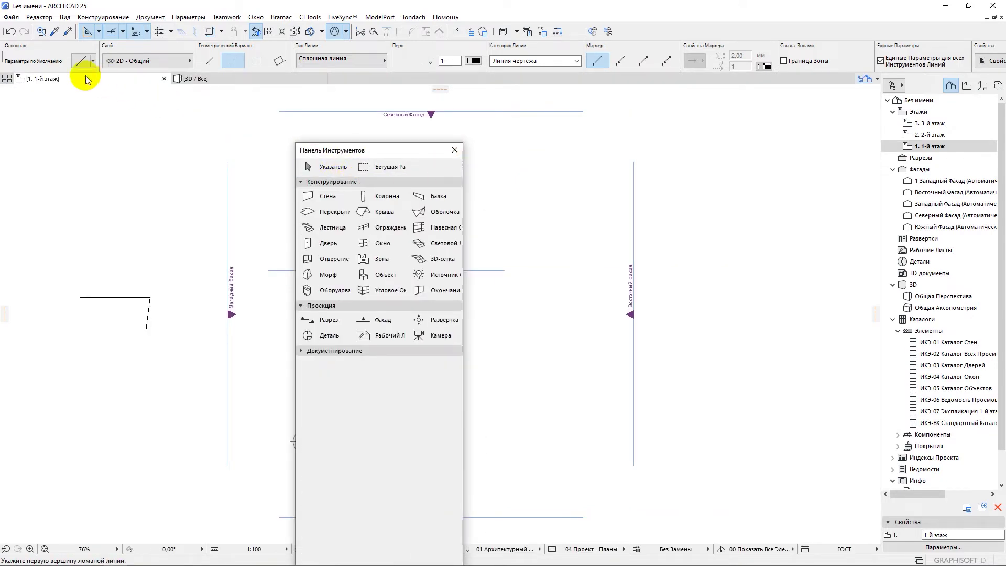
drag(4, 54, 575, 141)
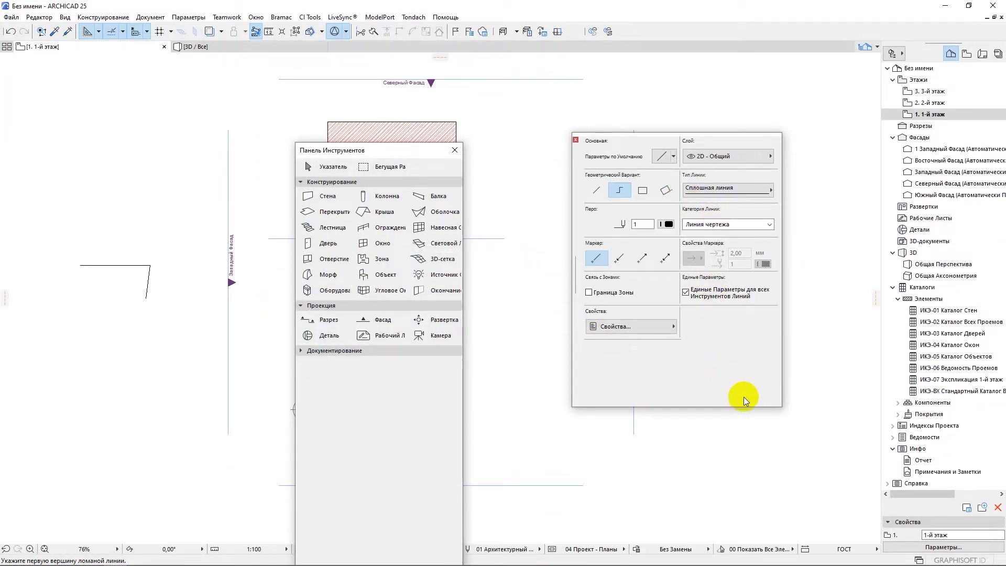
drag(683, 408, 697, 378)
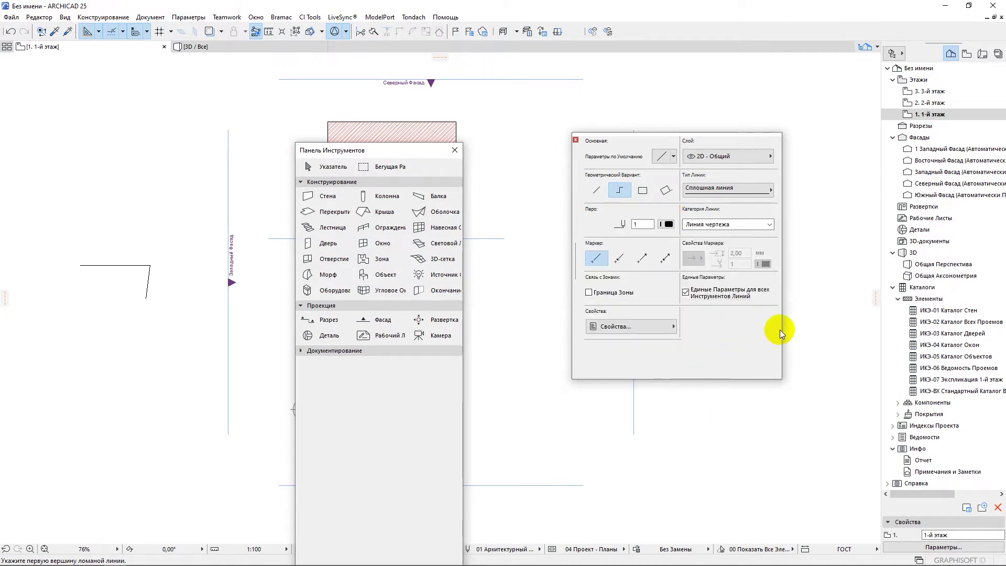
drag(780, 311, 877, 311)
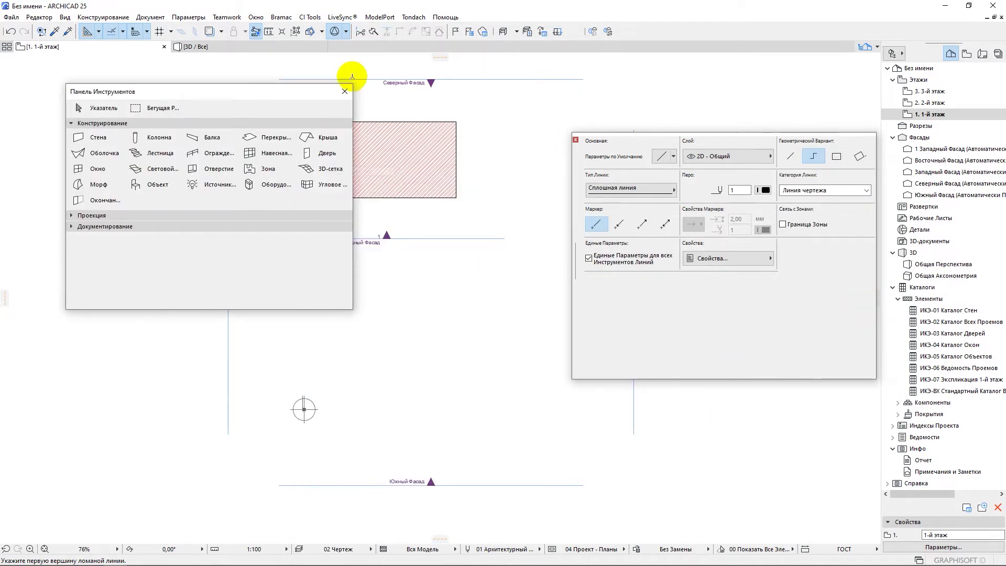
- Close the floating toolbox and the floating info box
click(341, 90)
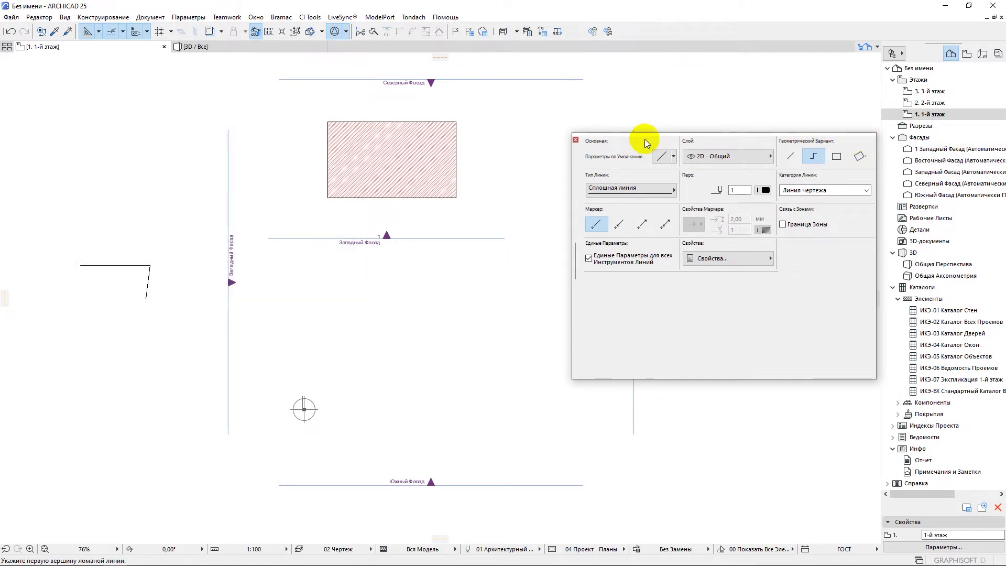
click(575, 140)
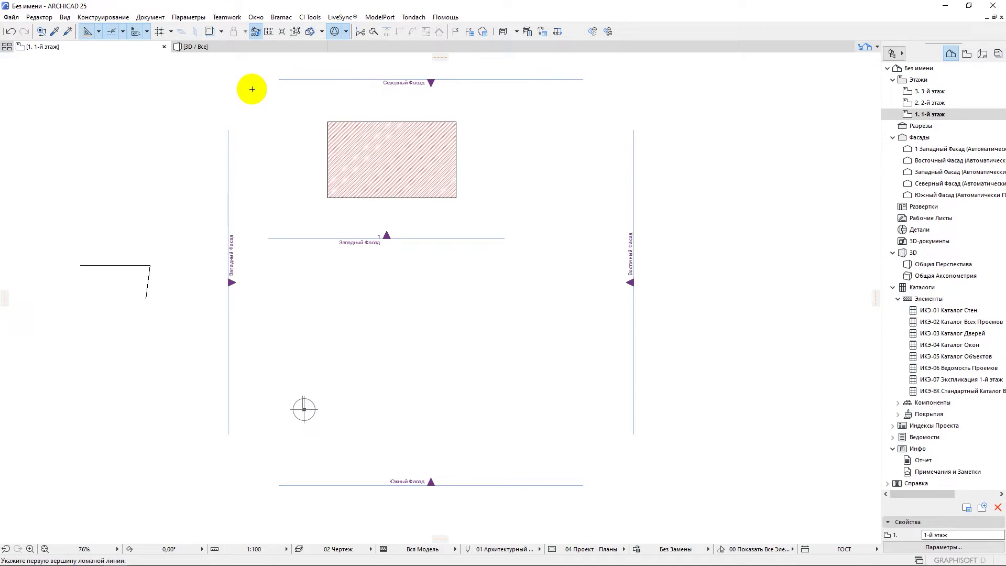
- Restore the closed toolbox and info box palettes over the floor plan
click(255, 17)
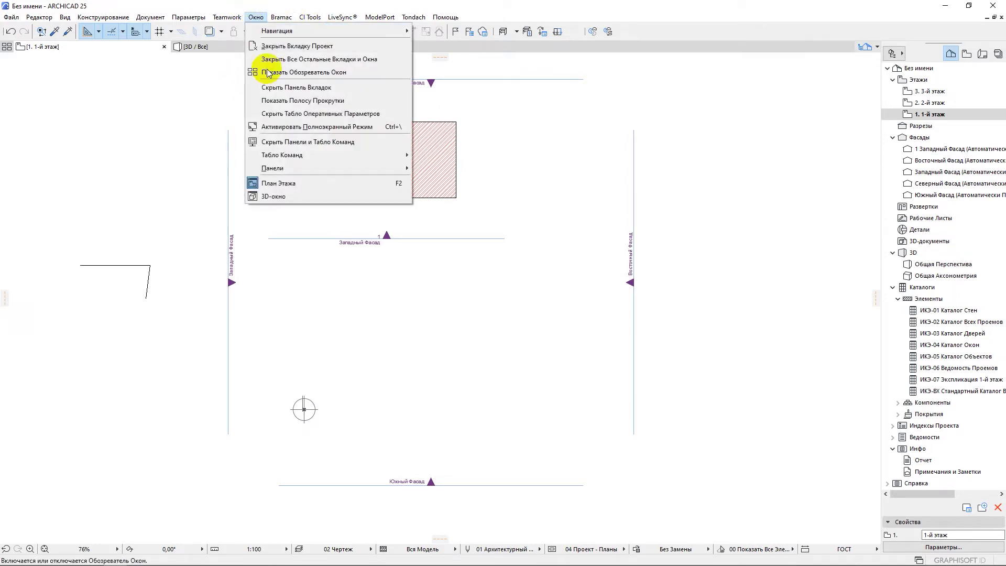
mouse_move(303, 166)
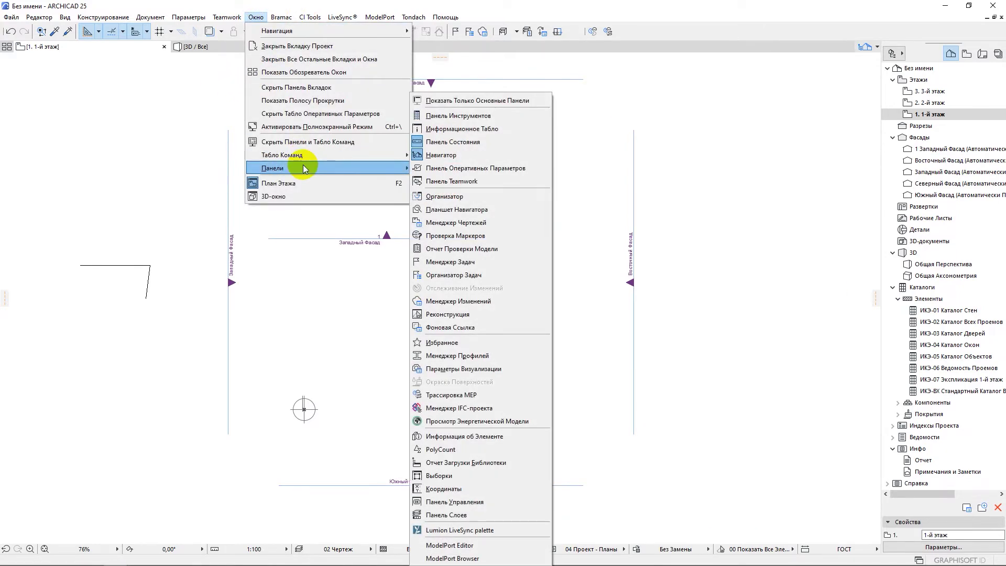
click(519, 114)
click(255, 17)
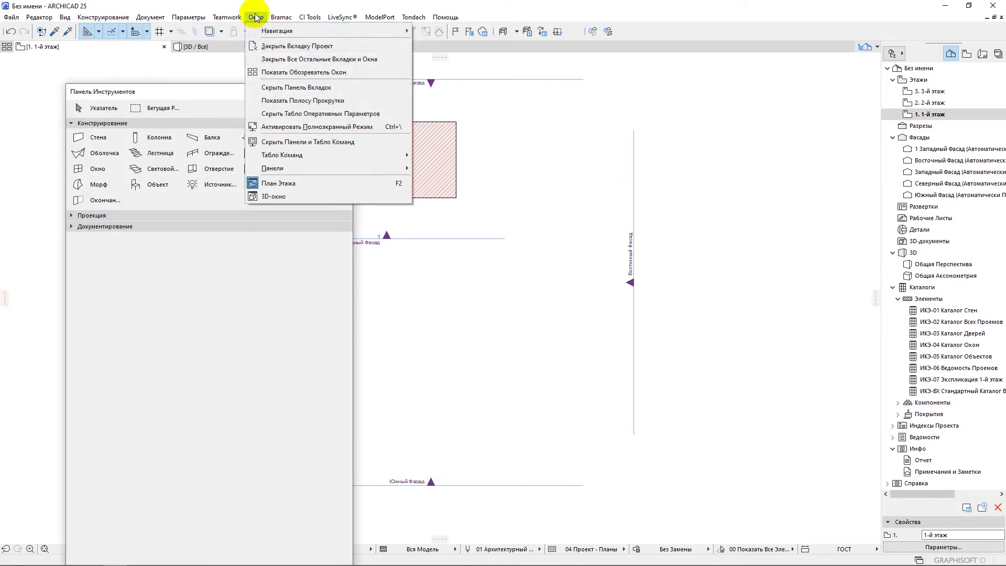
mouse_move(323, 162)
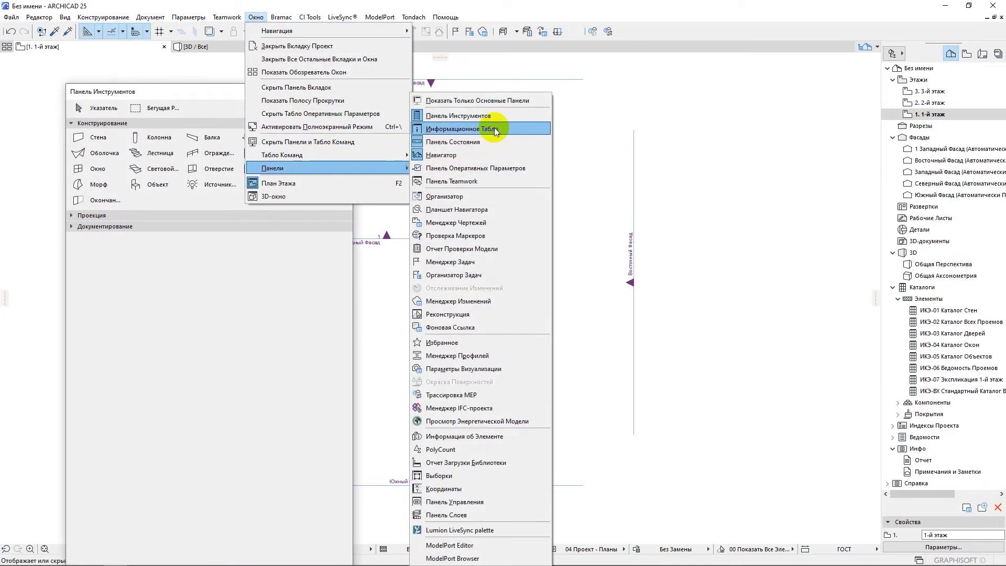
click(495, 129)
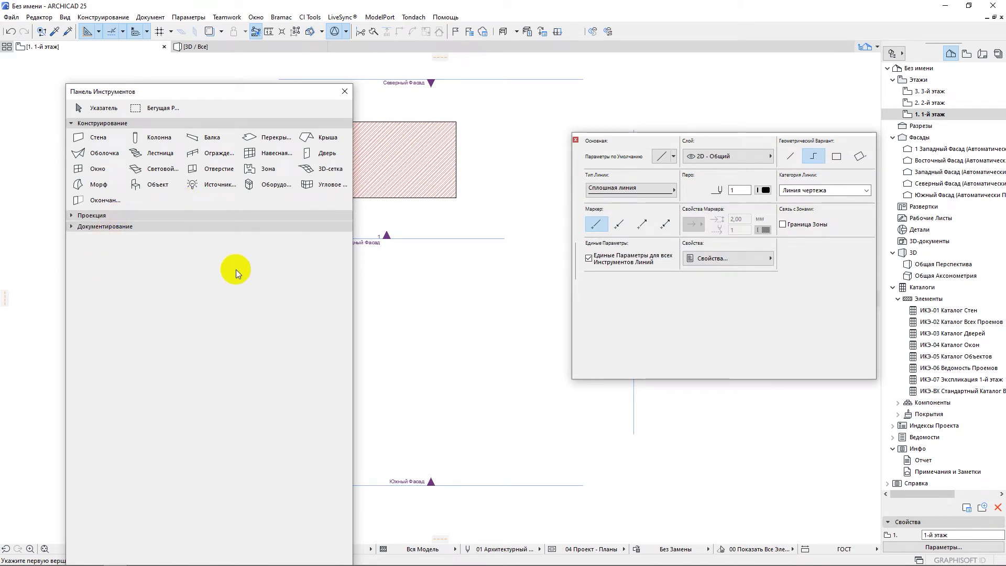
- Add the Распределенная Нагрузка tool to the Выборка group in the toolbox work environment settings and apply the change
click(194, 19)
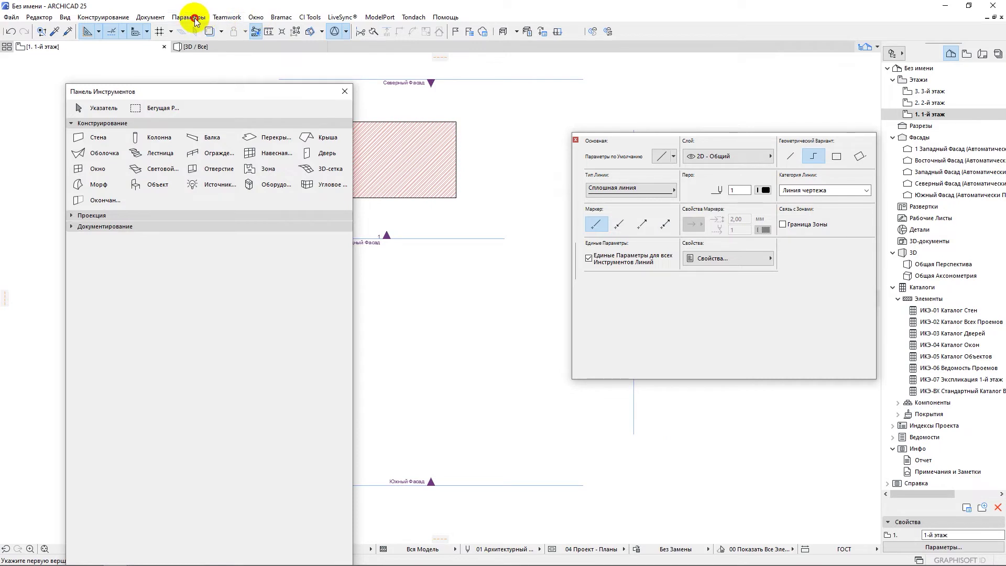
mouse_move(234, 184)
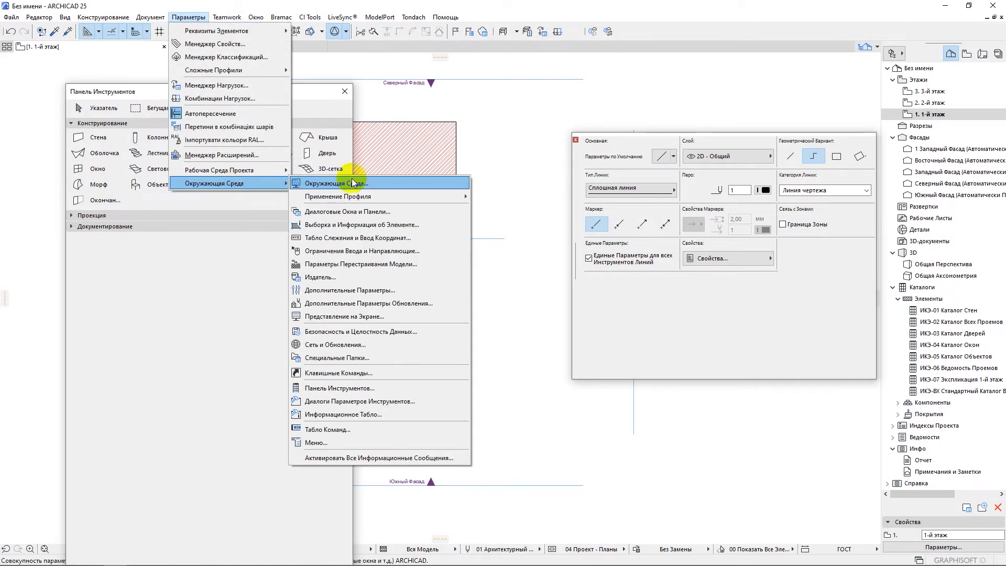
click(365, 389)
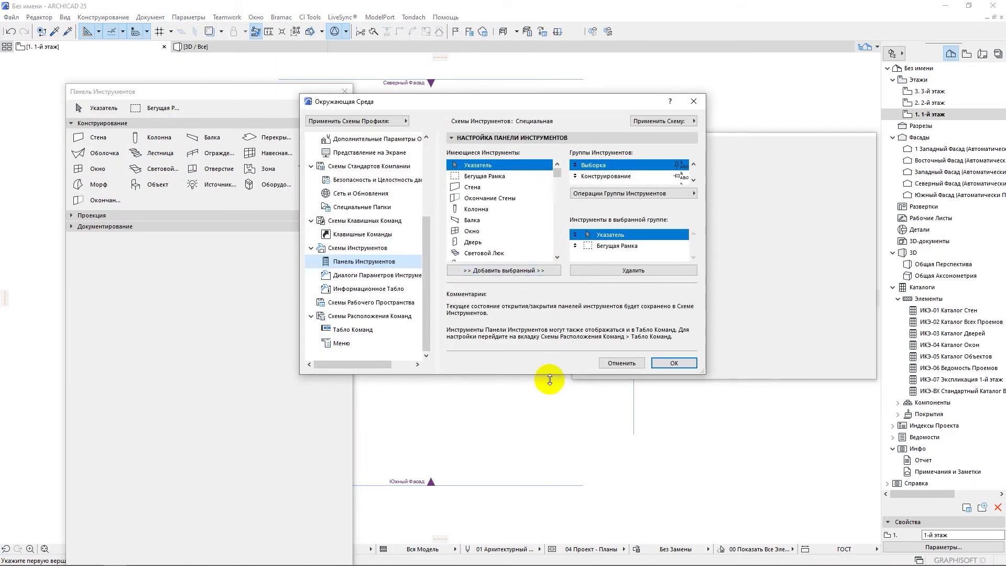
drag(549, 377, 547, 501)
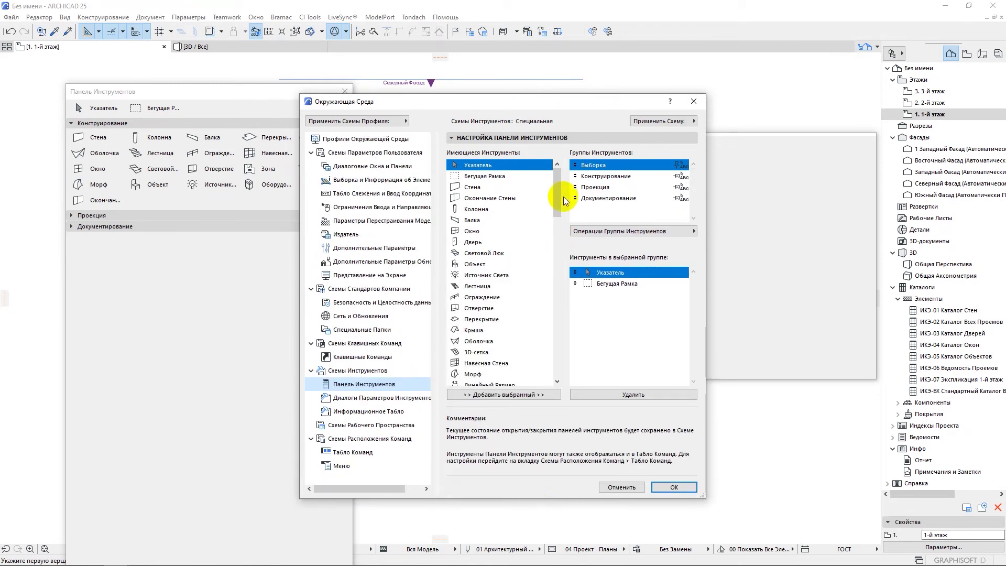
drag(559, 192, 567, 273)
click(485, 264)
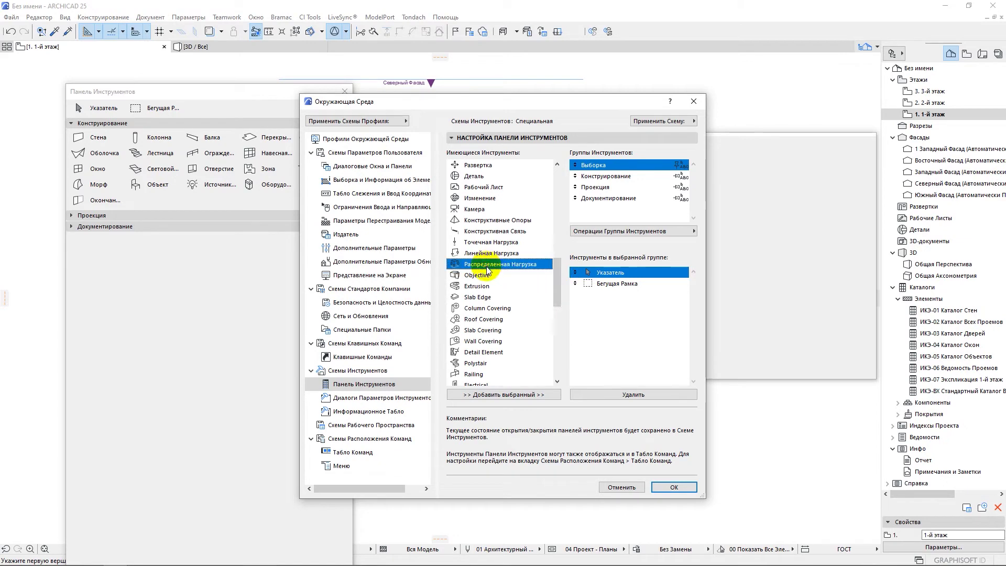
click(515, 397)
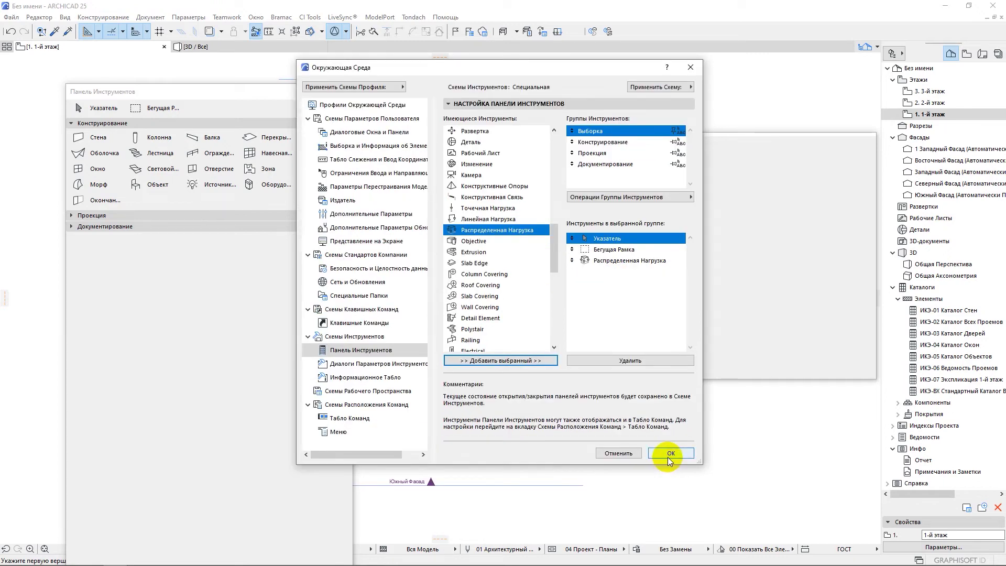
click(668, 453)
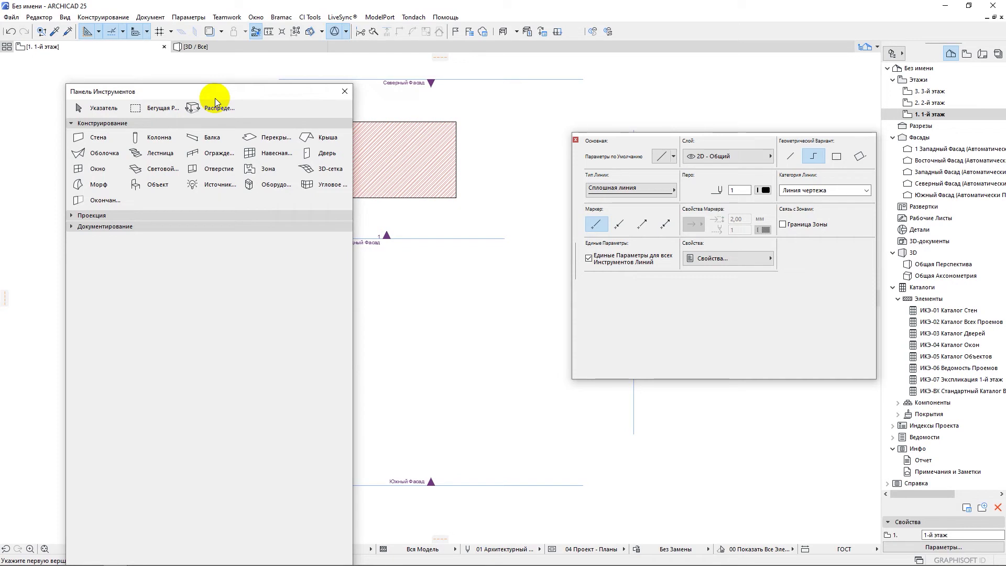
- Remove the Распределенная Нагрузка tool from the Выборка toolbox group, view the group operations and the Документирование group's tools, and apply the settings
click(188, 16)
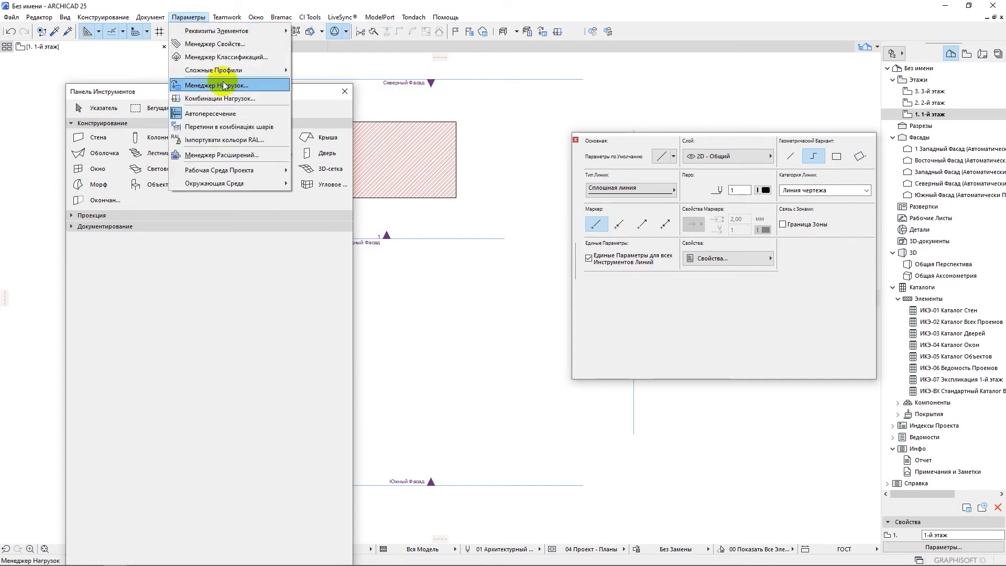
mouse_move(245, 184)
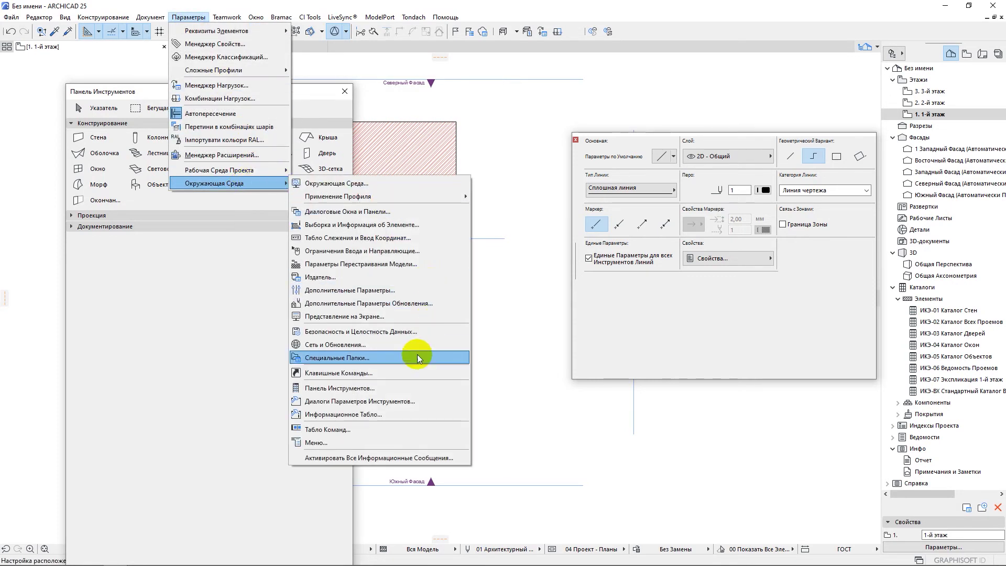
click(405, 388)
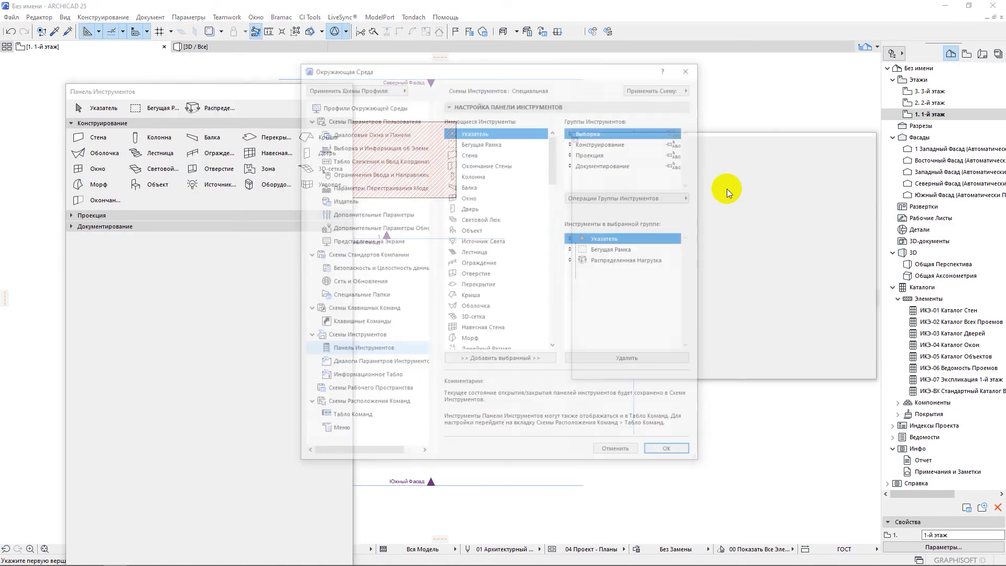
click(614, 263)
click(642, 360)
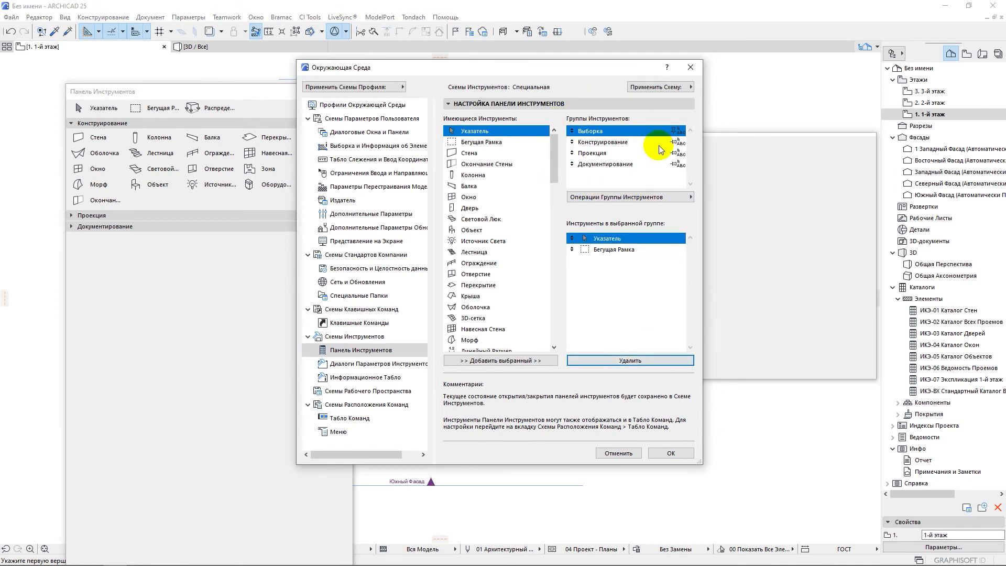
click(613, 200)
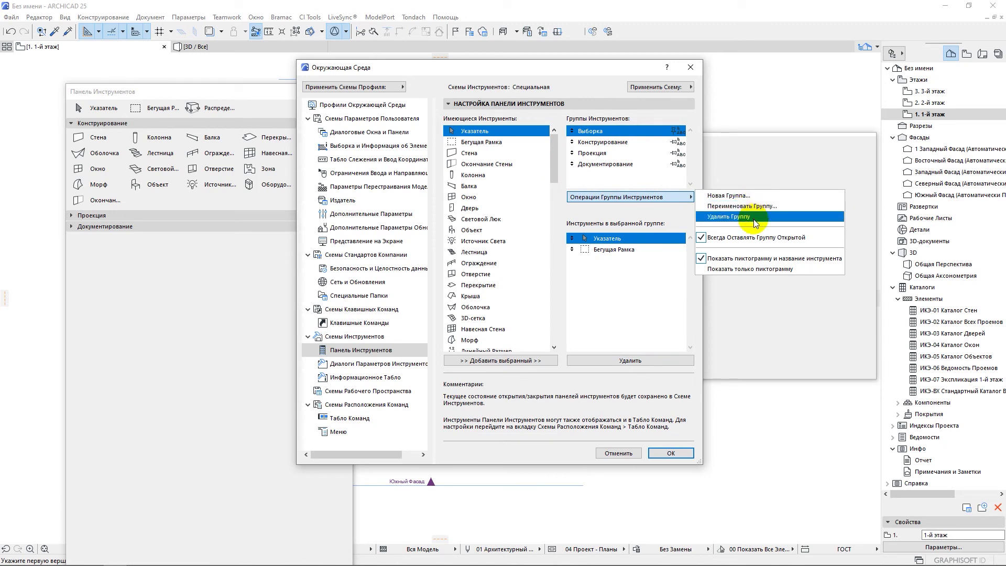
click(631, 163)
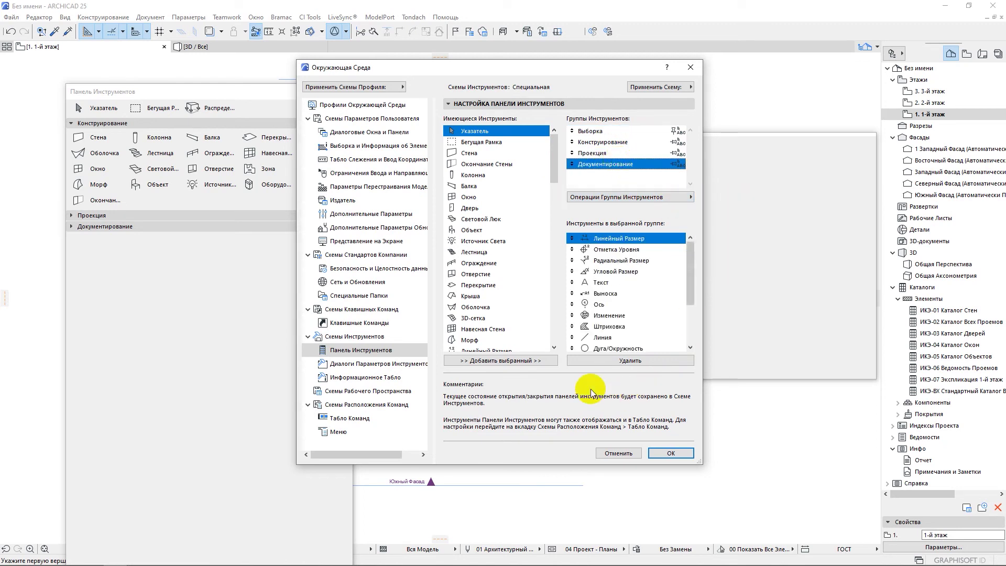
click(671, 452)
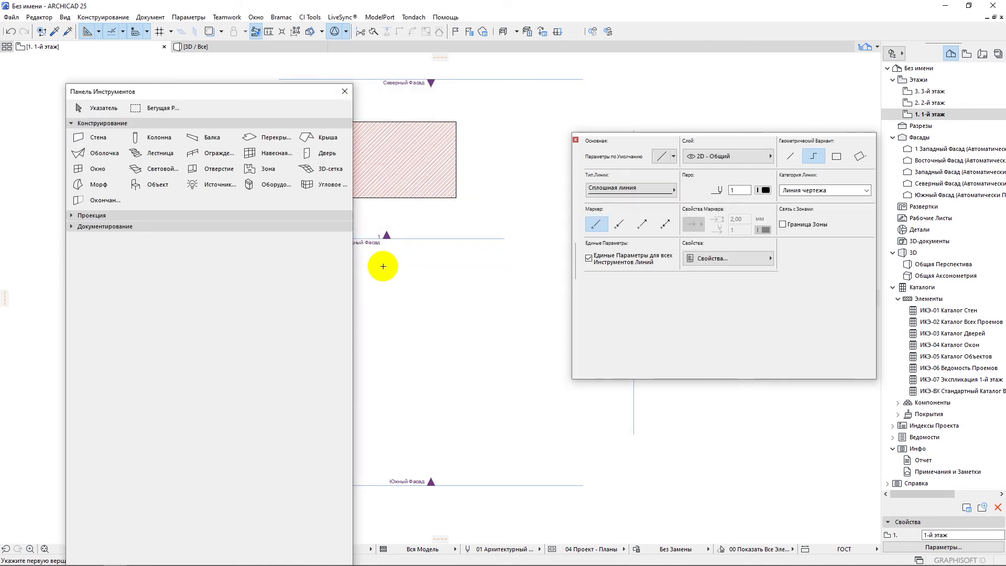